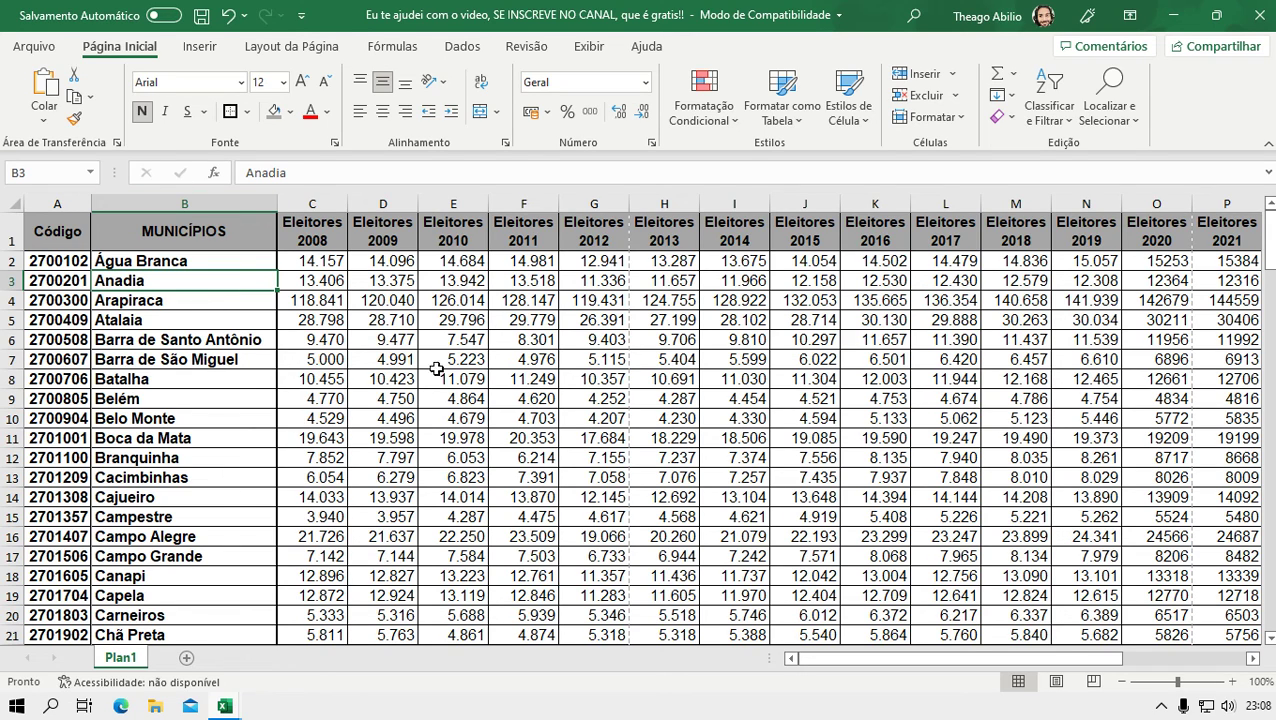
Step: Scroll the voter sheet up and down to watch the header row scroll out of view
scroll(605, 328, down, 2)
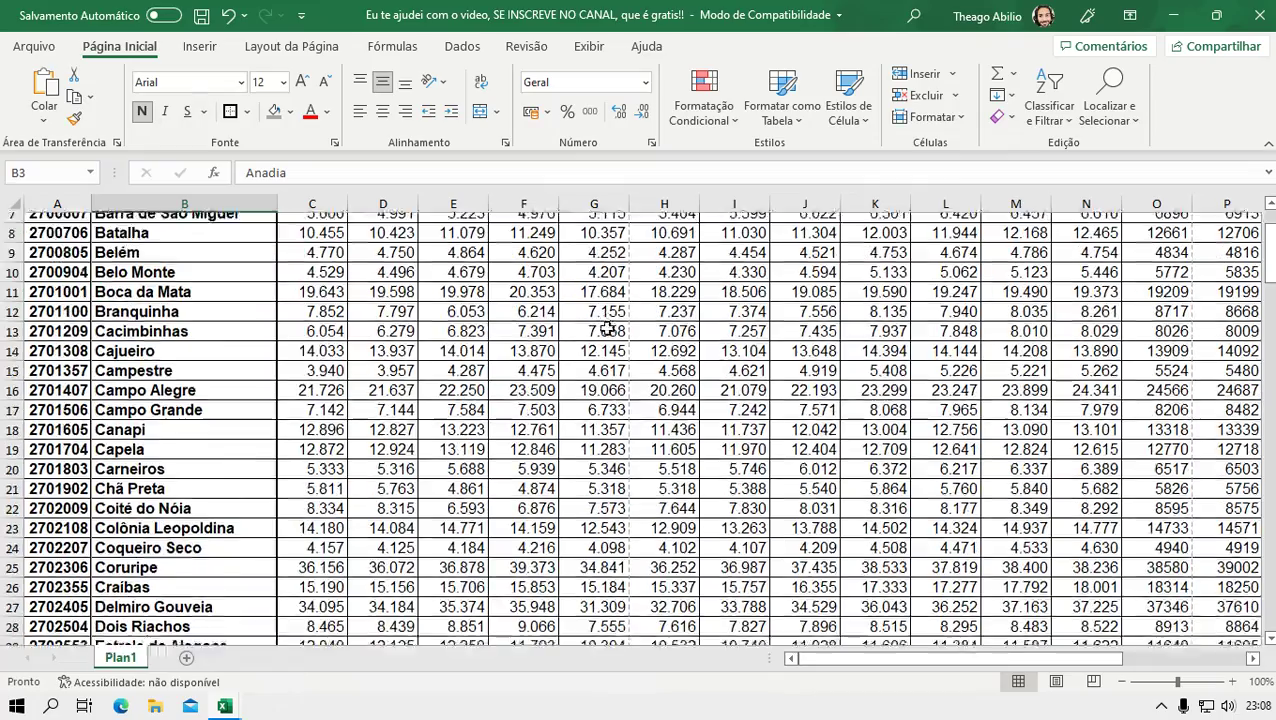
scroll(605, 328, down, 3)
scroll(603, 323, down, 3)
scroll(603, 323, down, 3)
scroll(603, 323, down, 3)
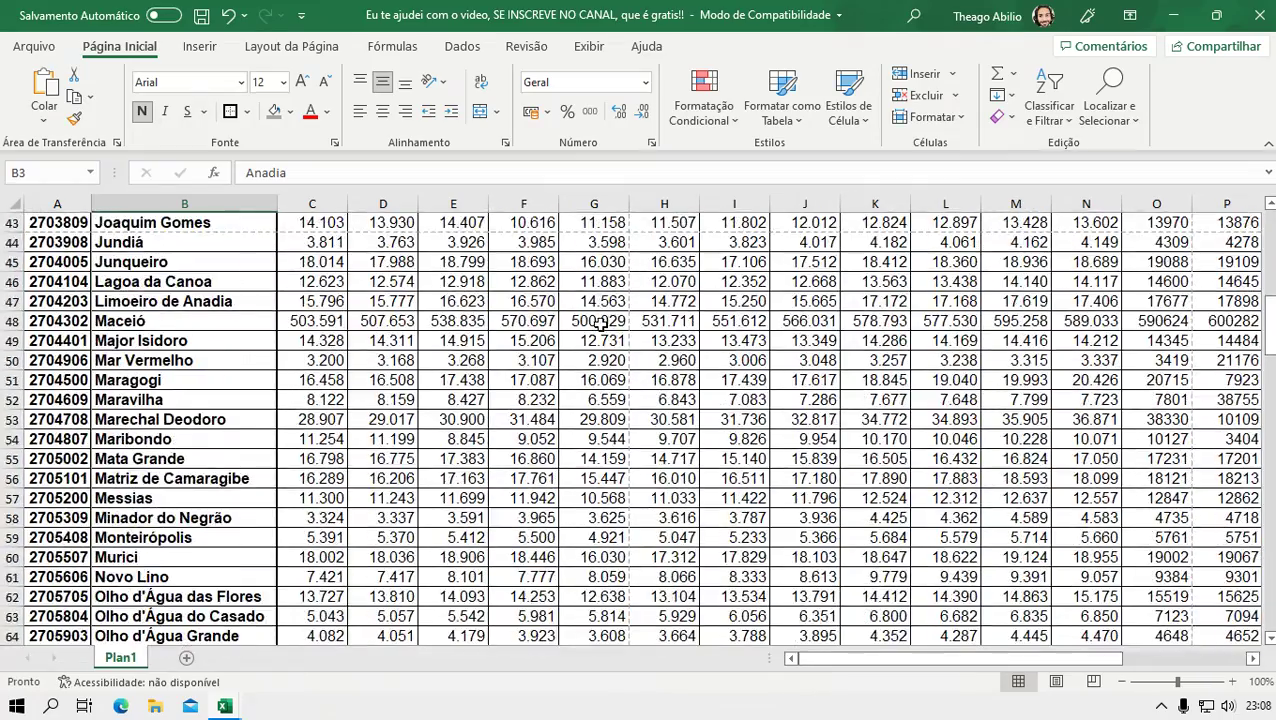
scroll(603, 323, up, 4)
scroll(600, 325, up, 4)
scroll(597, 325, up, 6)
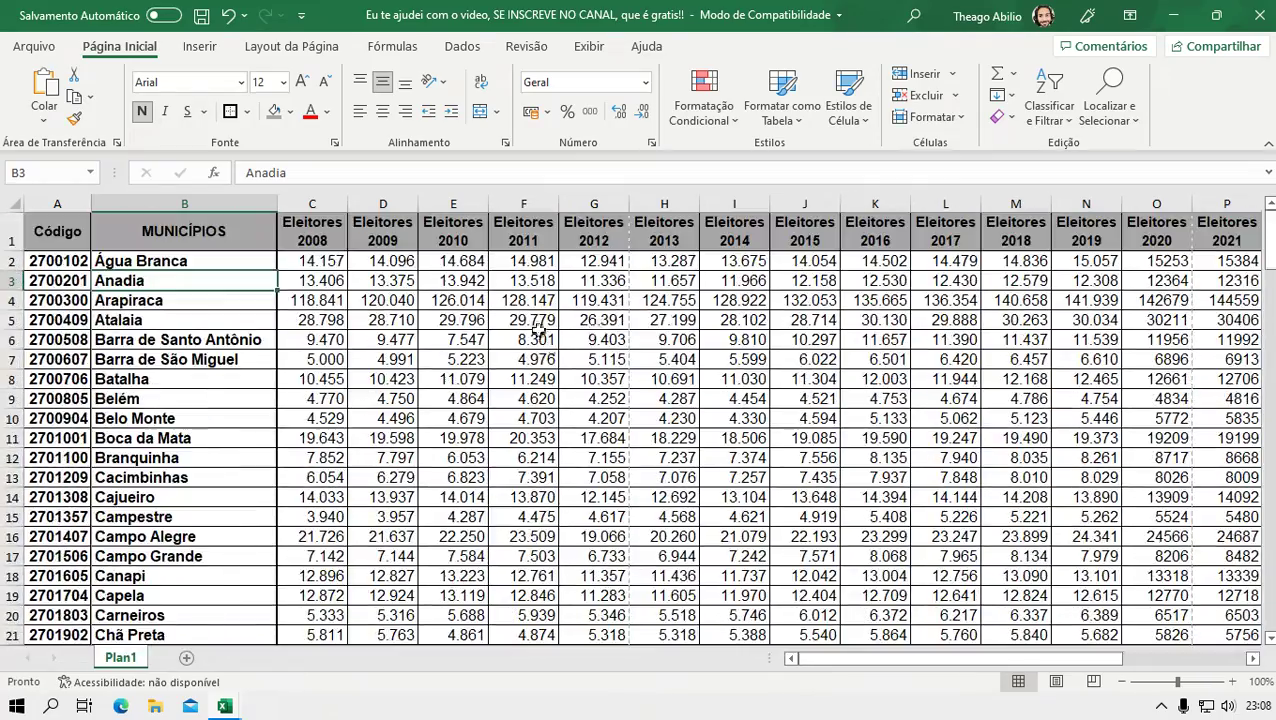
scroll(501, 308, down, 3)
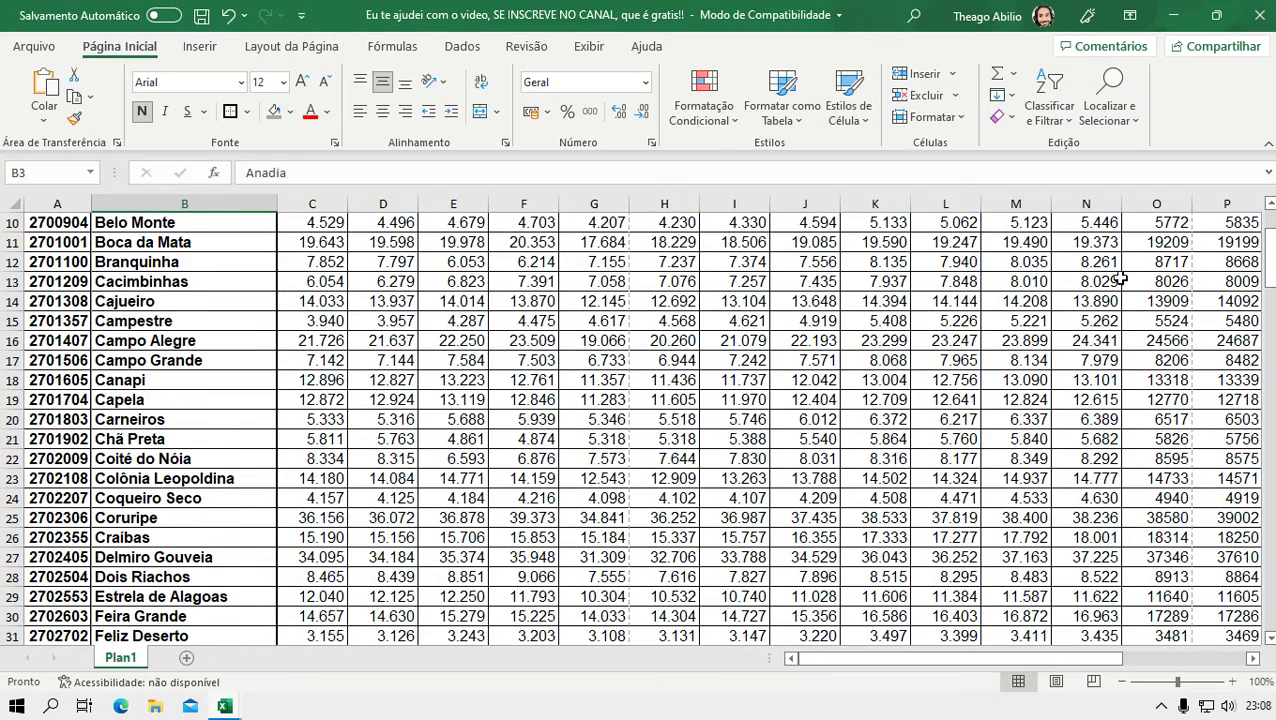
scroll(890, 295, up, 3)
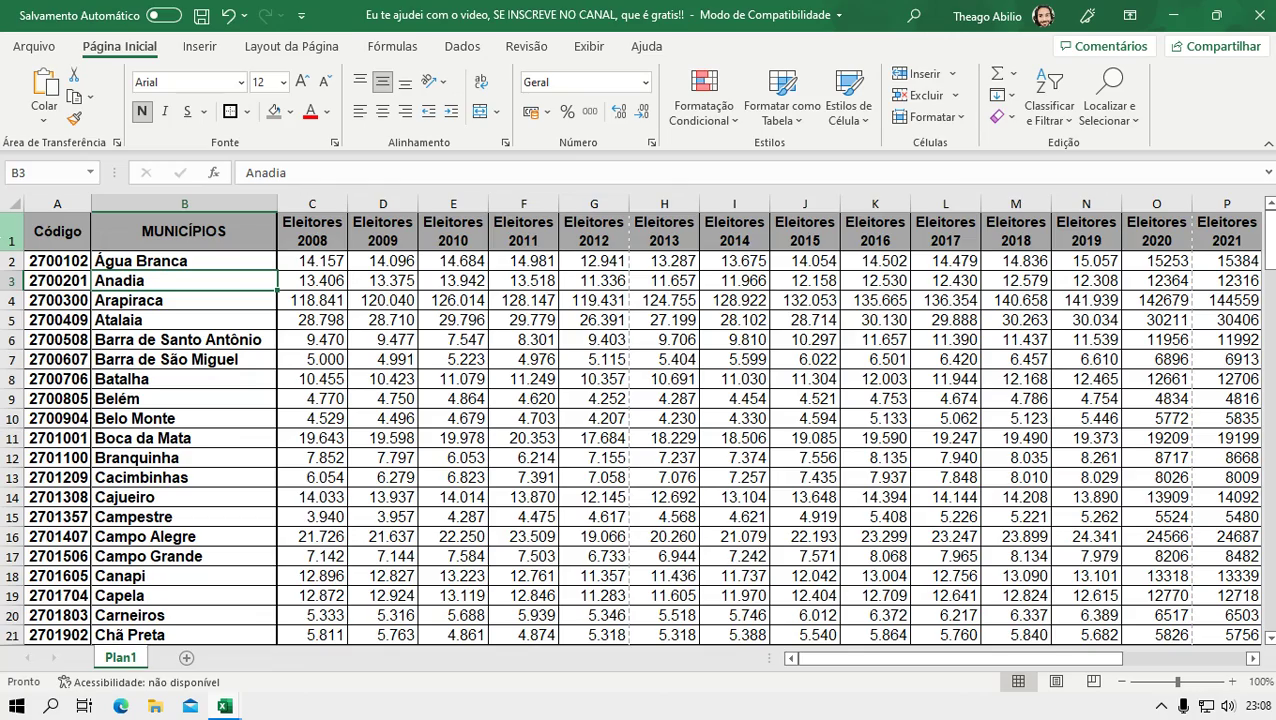
scroll(333, 258, down, 2)
scroll(337, 265, up, 1)
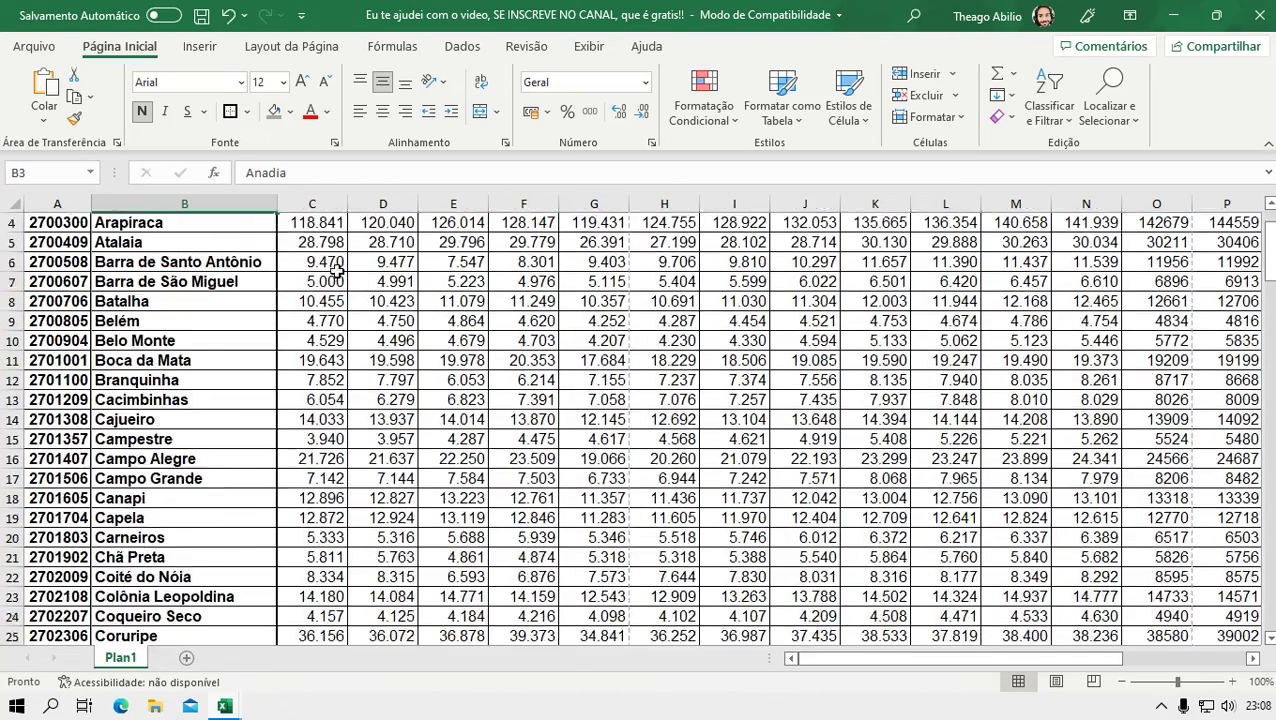
scroll(337, 268, down, 2)
scroll(337, 268, up, 3)
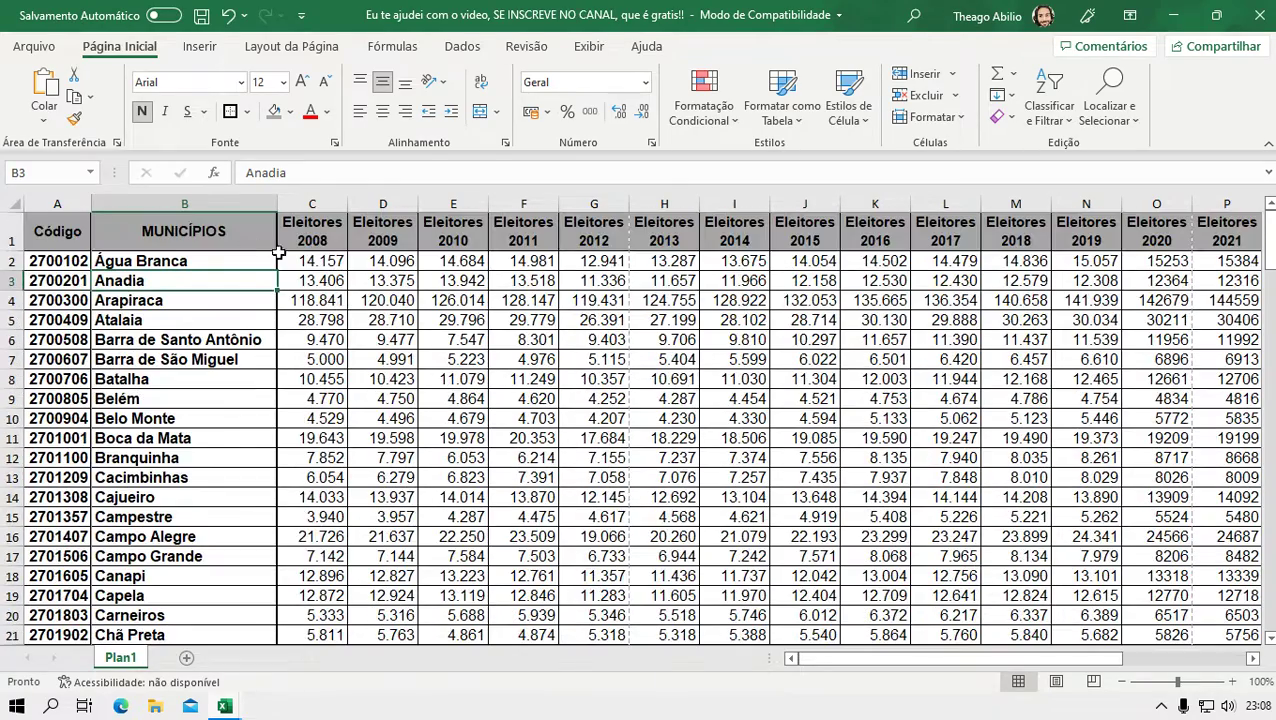
Step: Select header row 1, then cell I3, and bring up the Exibir ribbon tab
click(9, 236)
scroll(734, 290, down, 2)
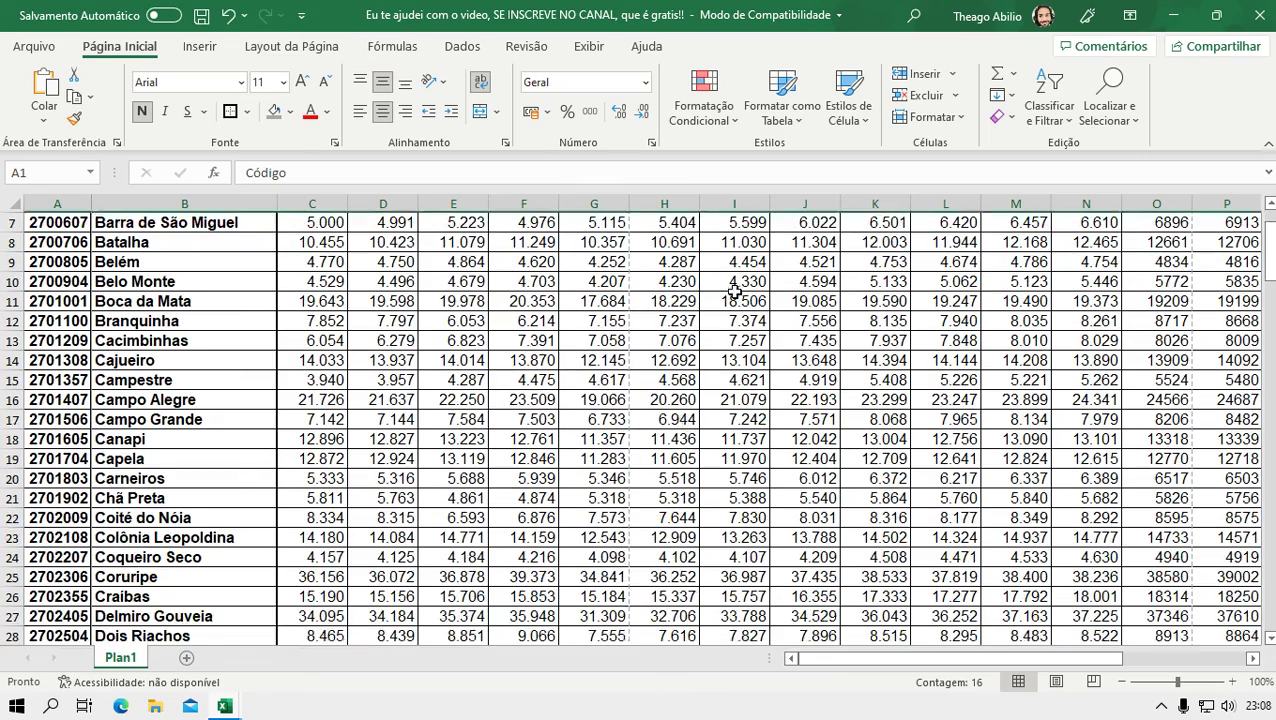
scroll(734, 290, up, 2)
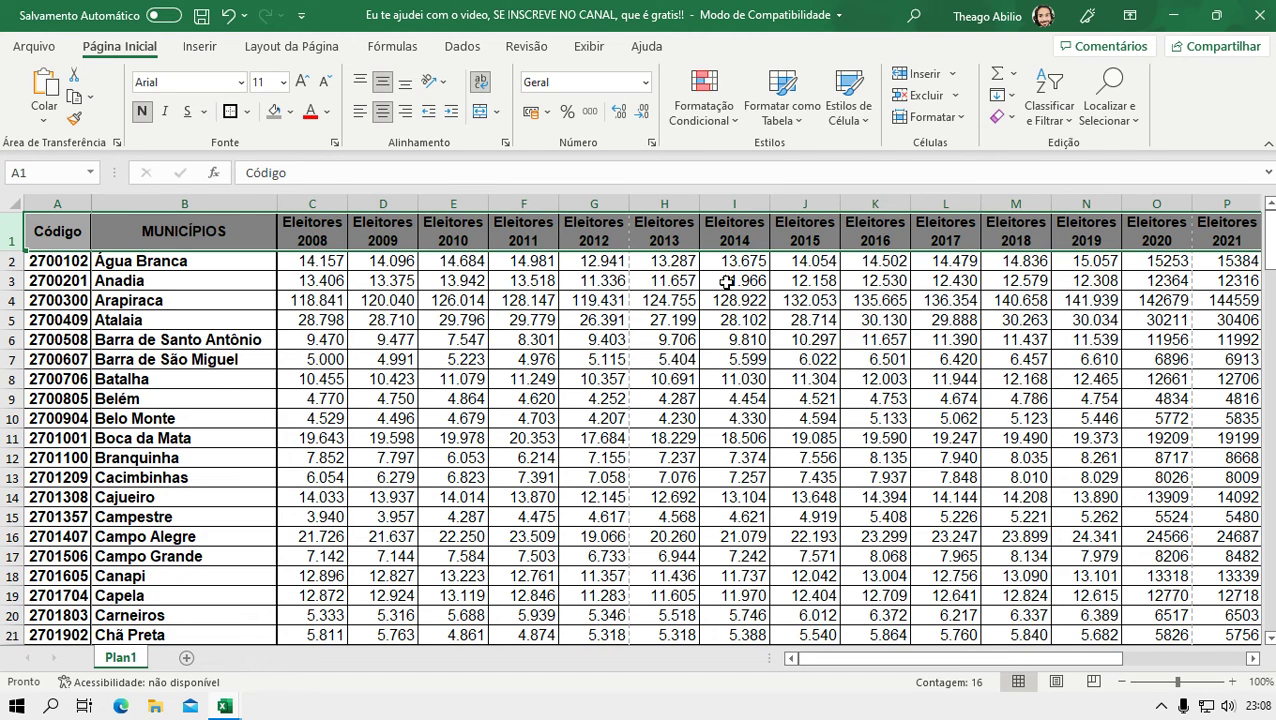
click(727, 283)
key(alt+k)
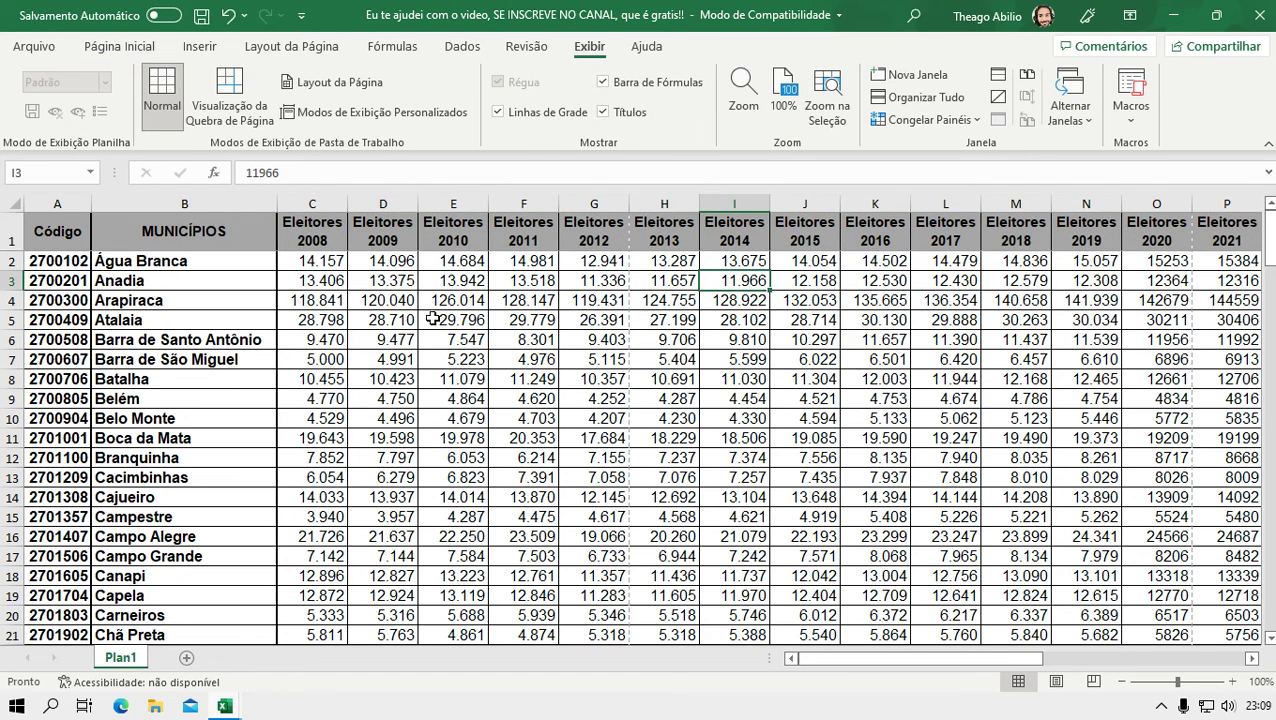
Step: Lock the header row with Congelar Painéis > Congelar Linha Superior on the Exibir tab
click(110, 47)
click(589, 46)
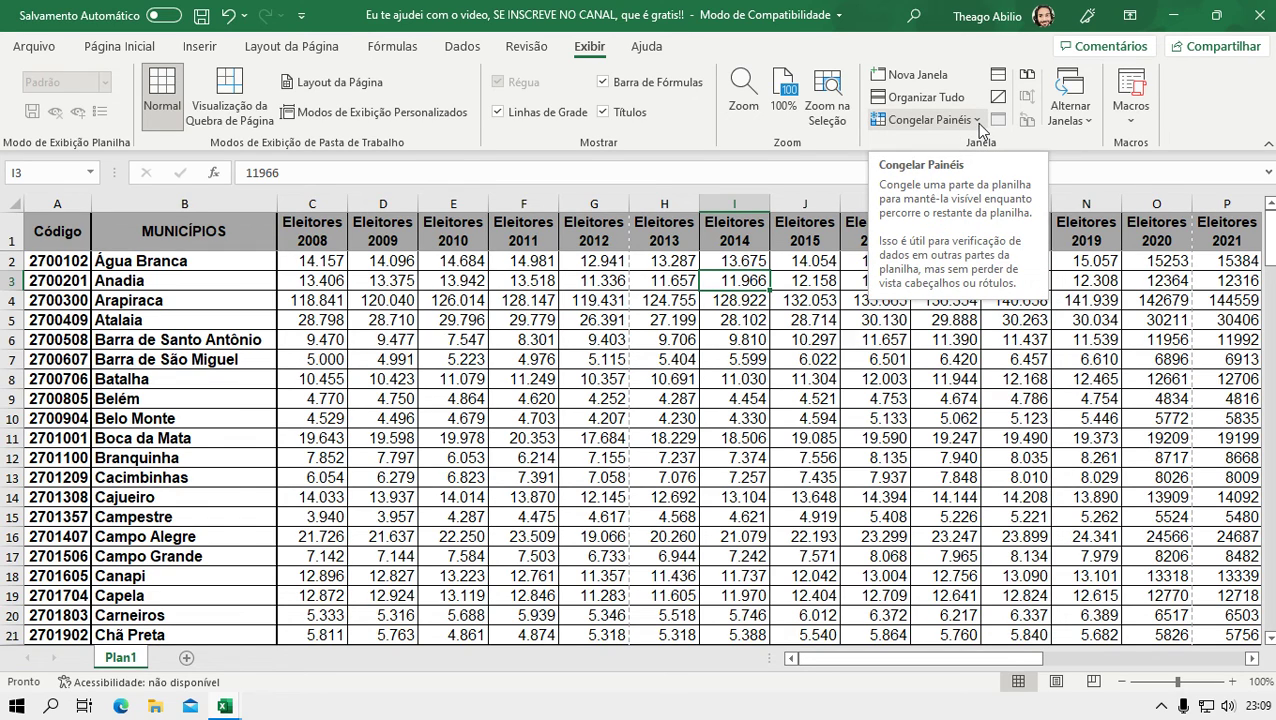
click(977, 121)
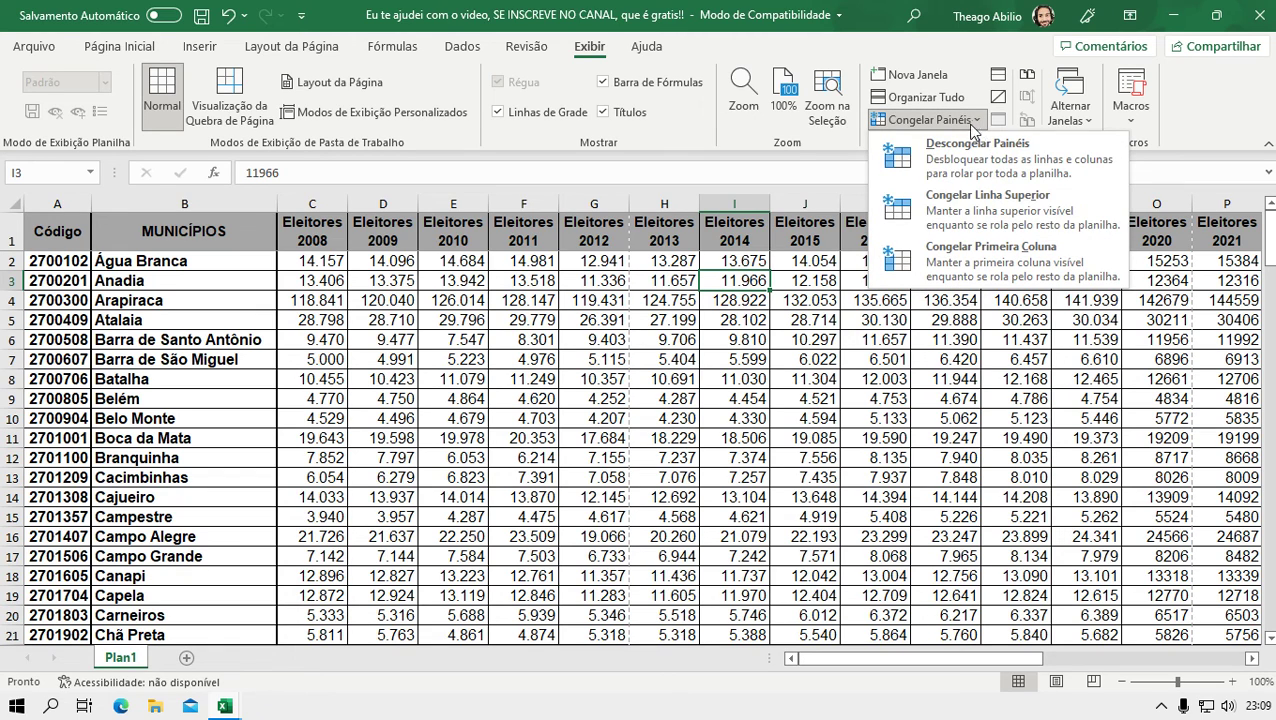
click(990, 213)
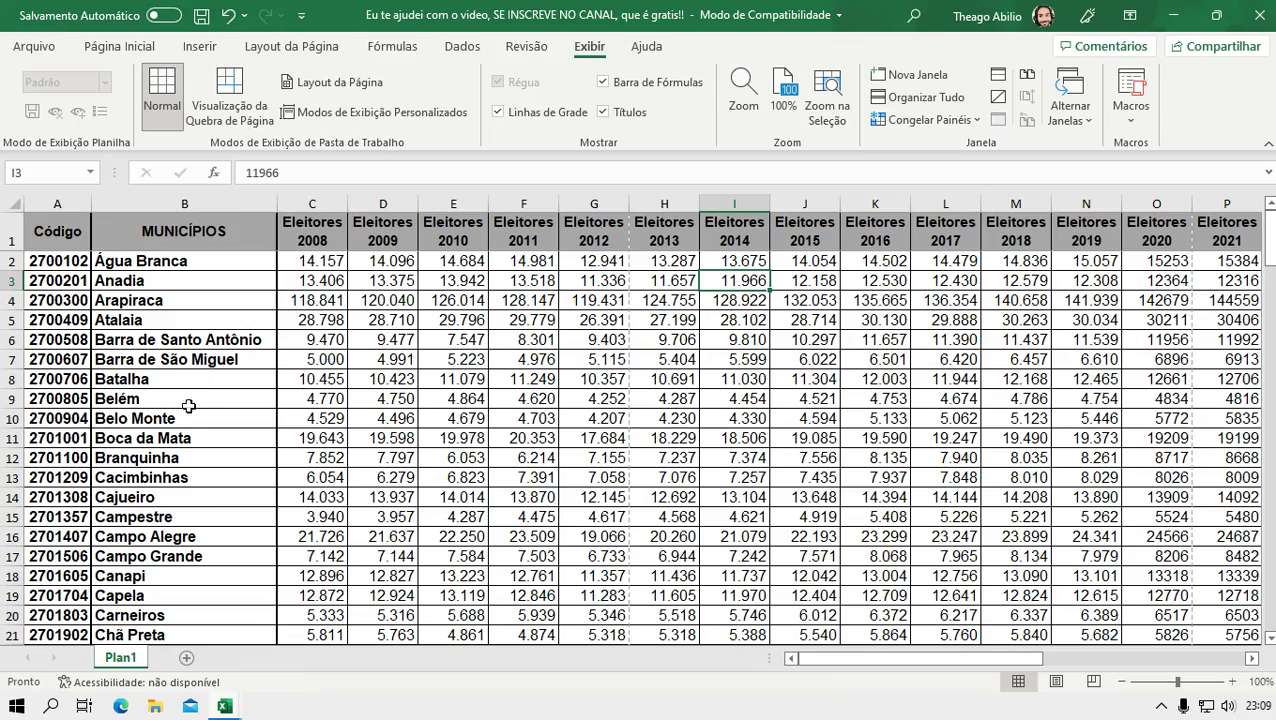
scroll(300, 415, down, 3)
scroll(321, 414, up, 3)
scroll(321, 414, down, 1)
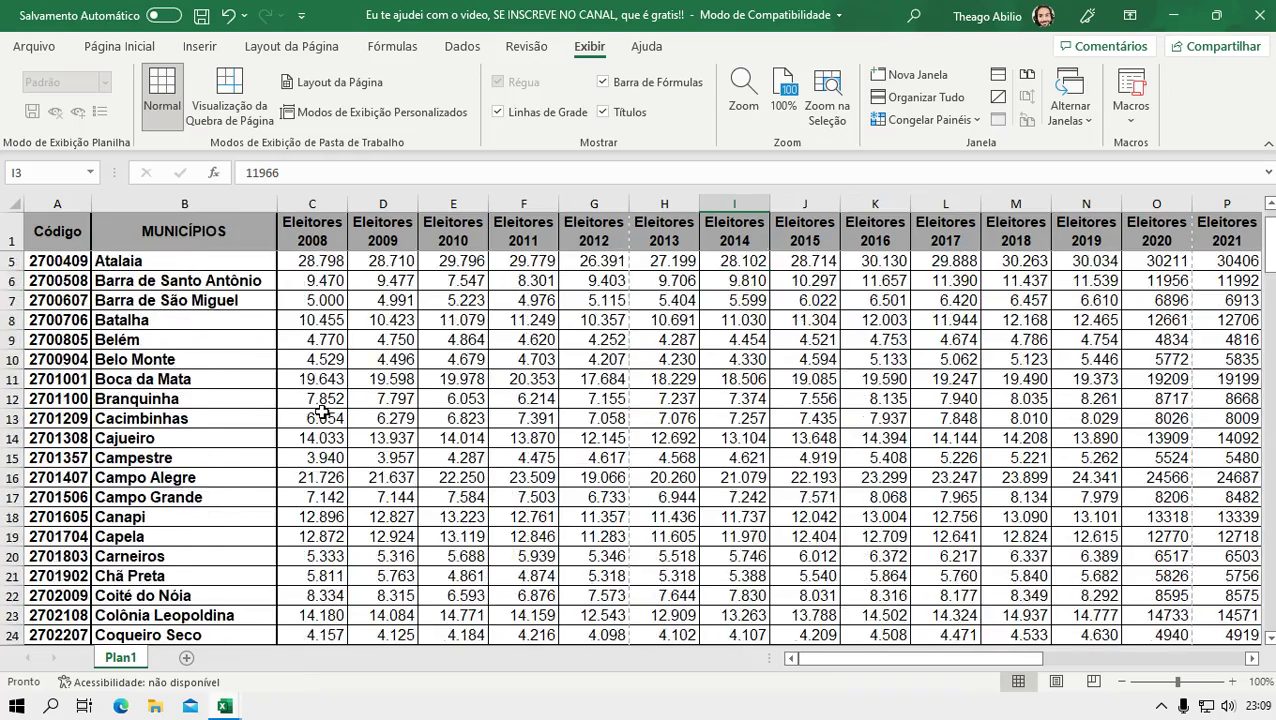
scroll(321, 412, down, 8)
scroll(321, 413, down, 6)
scroll(320, 412, down, 1)
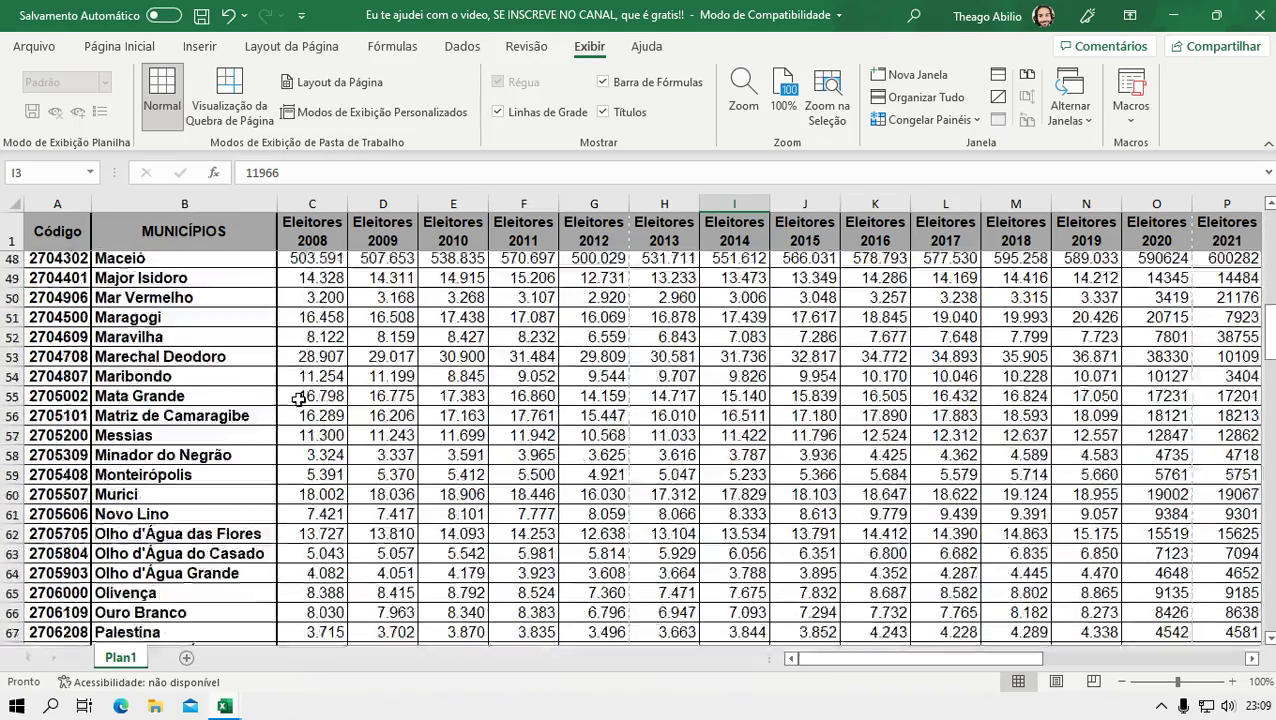
scroll(318, 410, down, 8)
scroll(315, 408, down, 4)
scroll(302, 401, up, 7)
scroll(302, 401, up, 4)
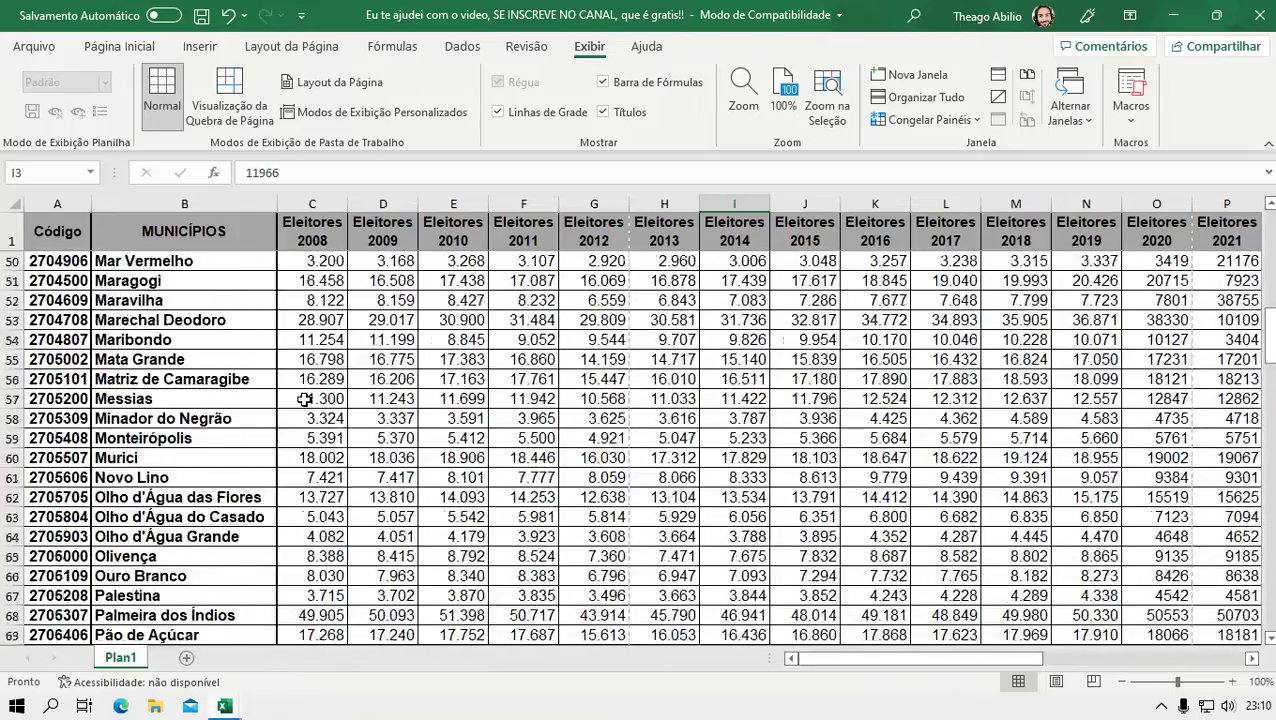
scroll(302, 400, up, 8)
scroll(303, 399, down, 8)
scroll(304, 397, down, 6)
scroll(304, 397, down, 5)
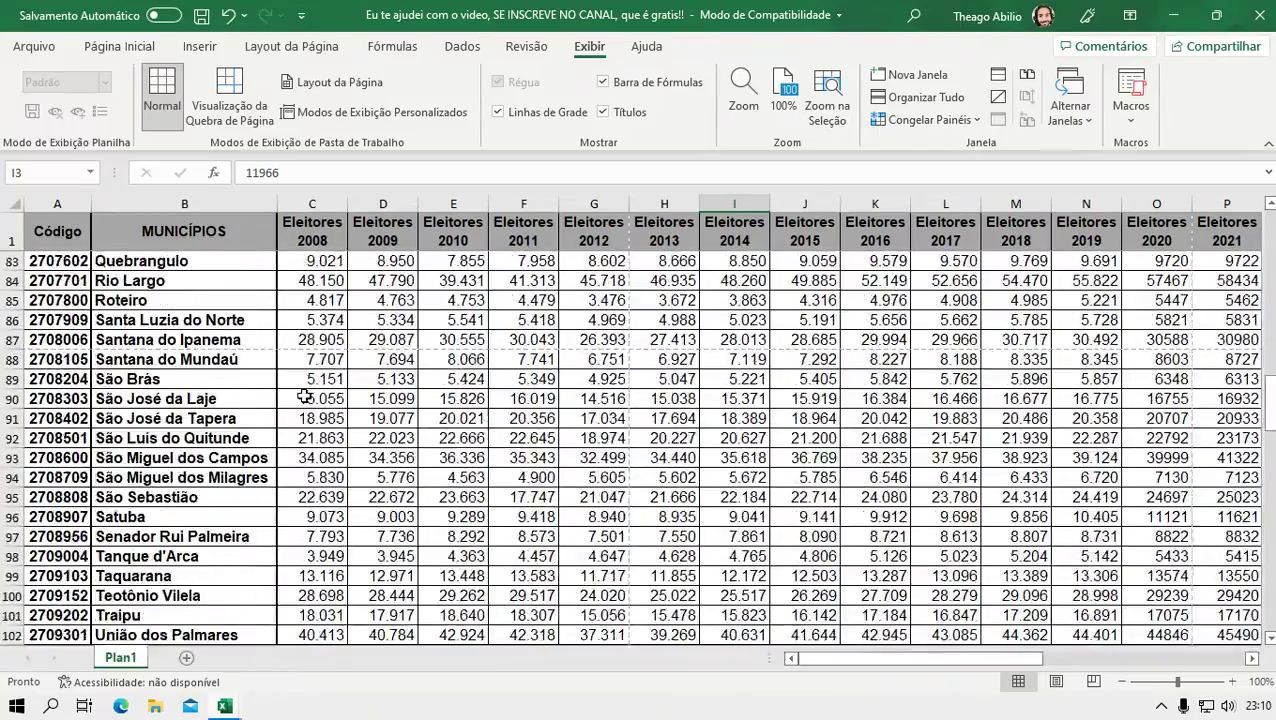
scroll(304, 397, down, 1)
scroll(300, 395, up, 5)
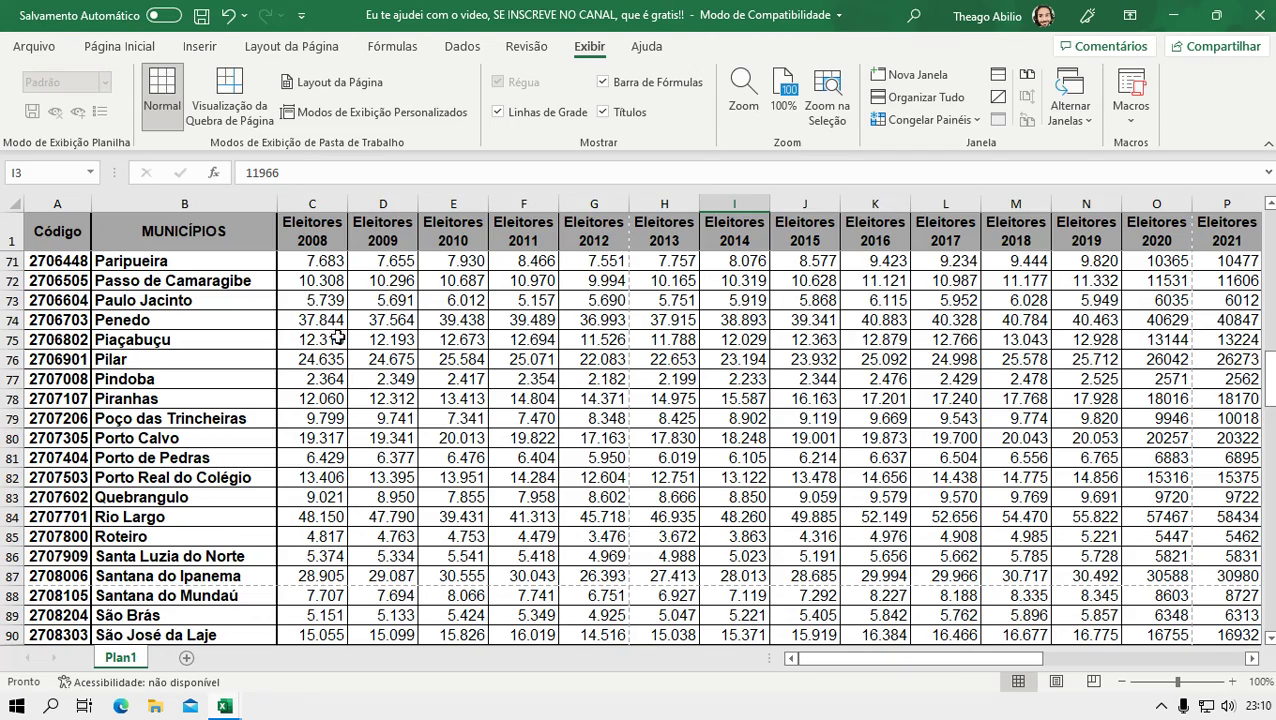
scroll(330, 290, up, 7)
scroll(560, 316, up, 4)
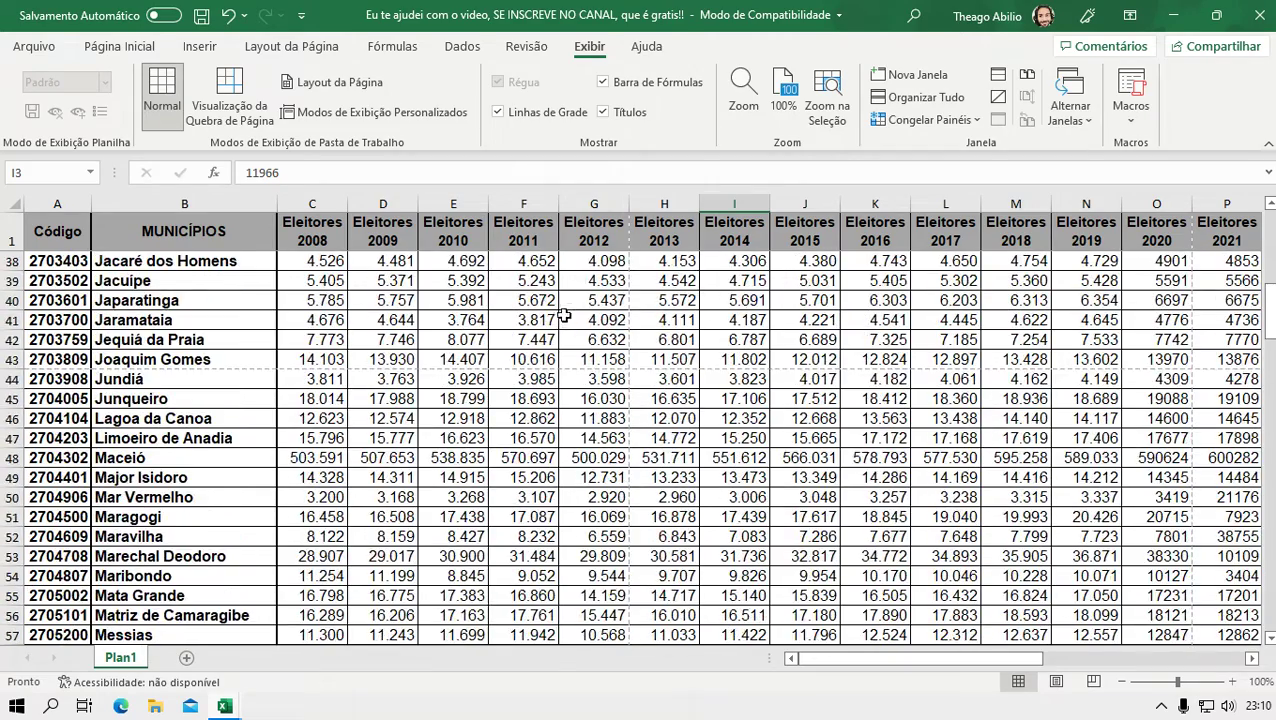
scroll(610, 308, up, 2)
scroll(621, 303, up, 1)
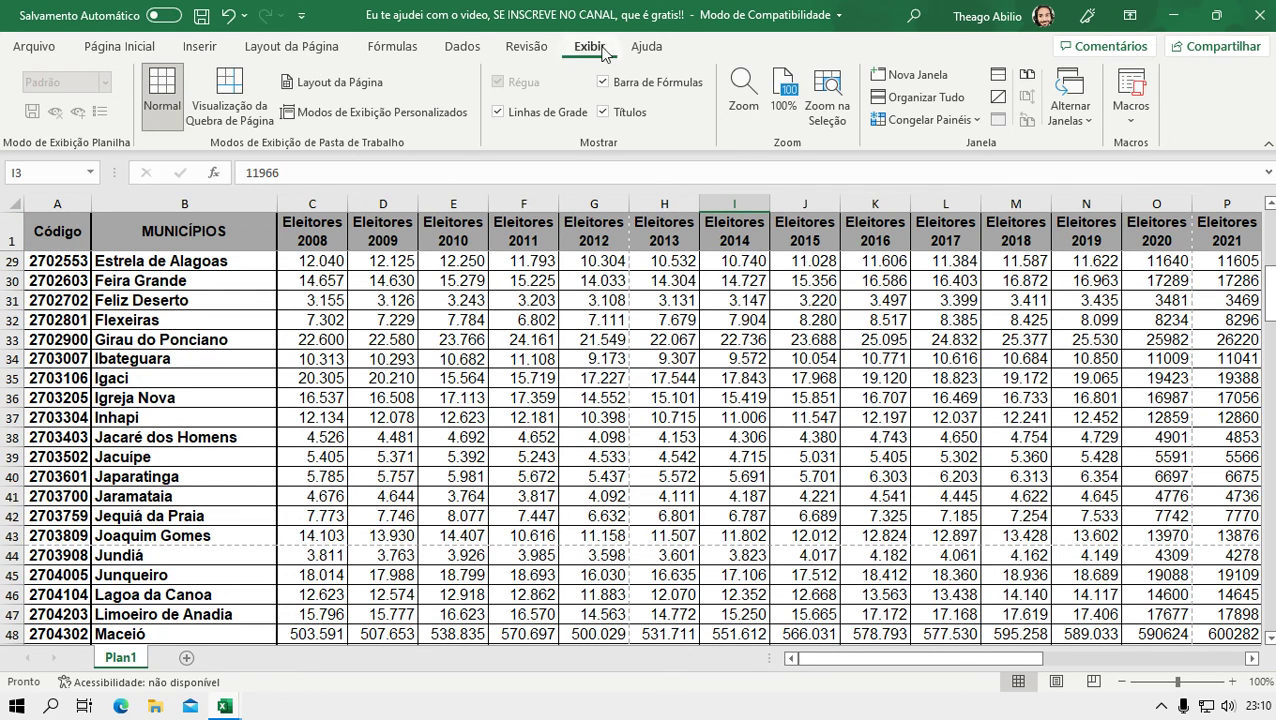
Step: Remove the freeze with Congelar Painéis > Descongelar Painéis and scroll to confirm free movement
click(977, 120)
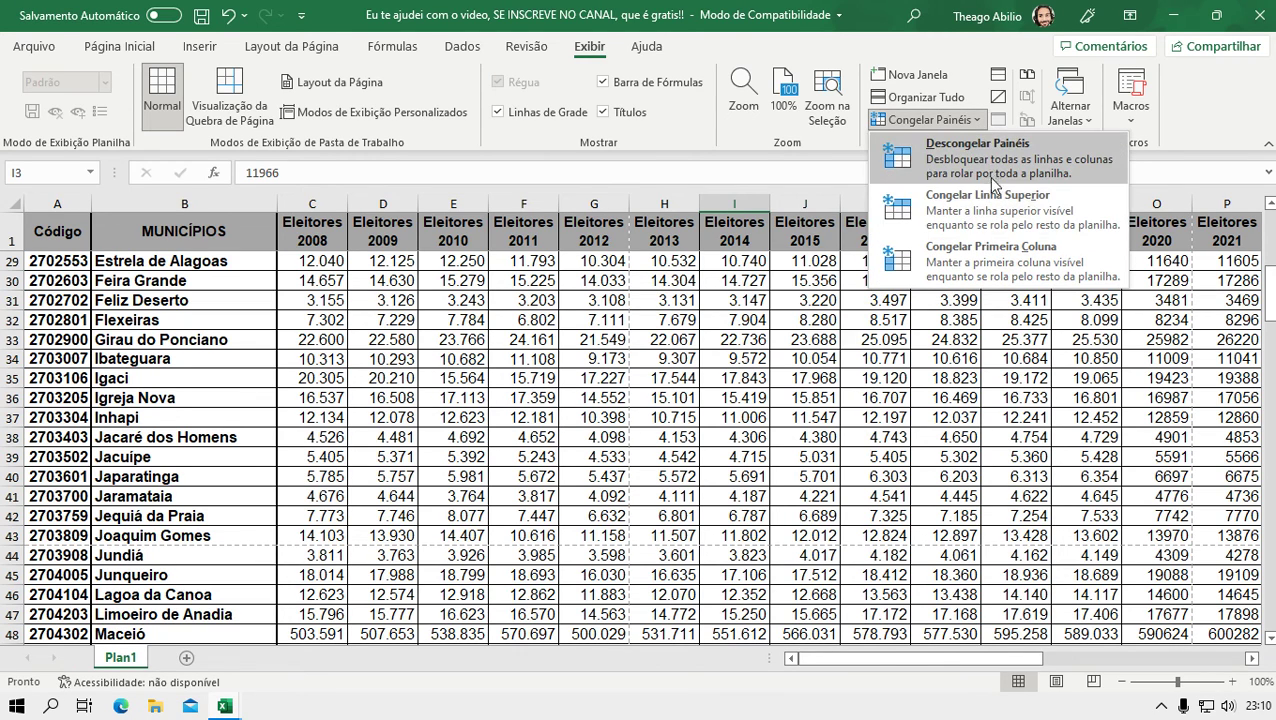
click(981, 154)
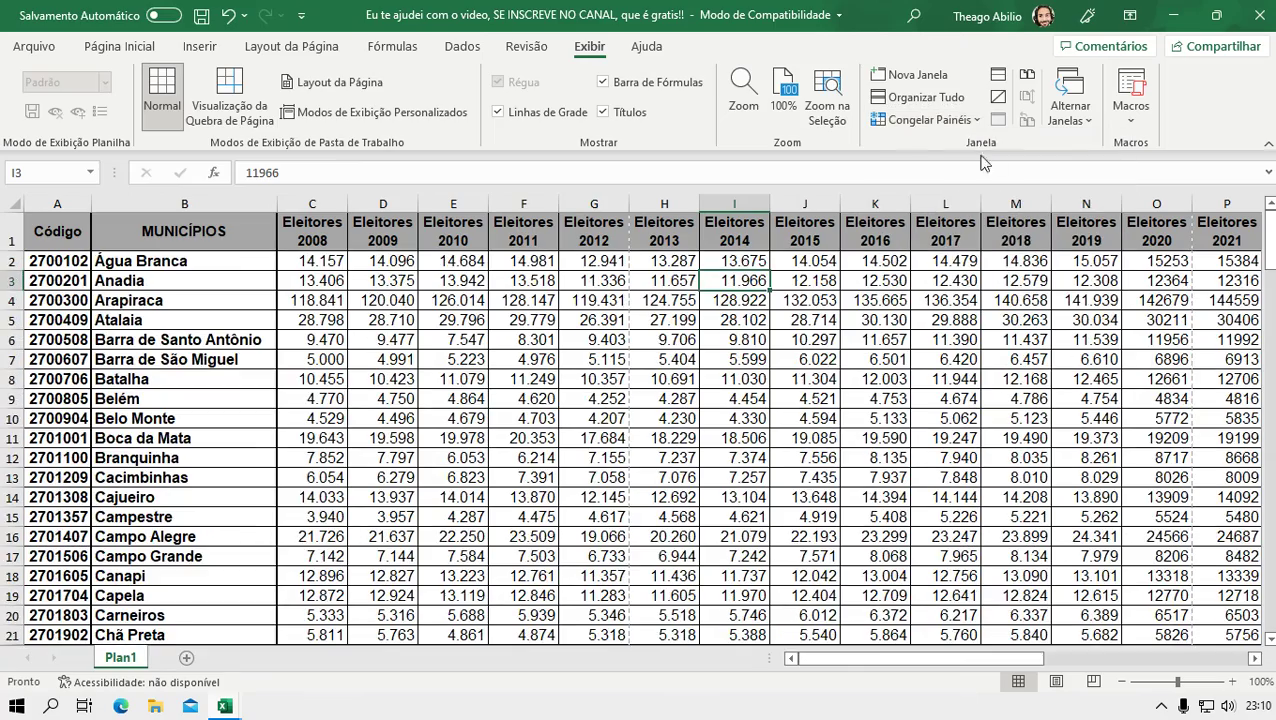
scroll(385, 310, down, 4)
scroll(388, 314, up, 4)
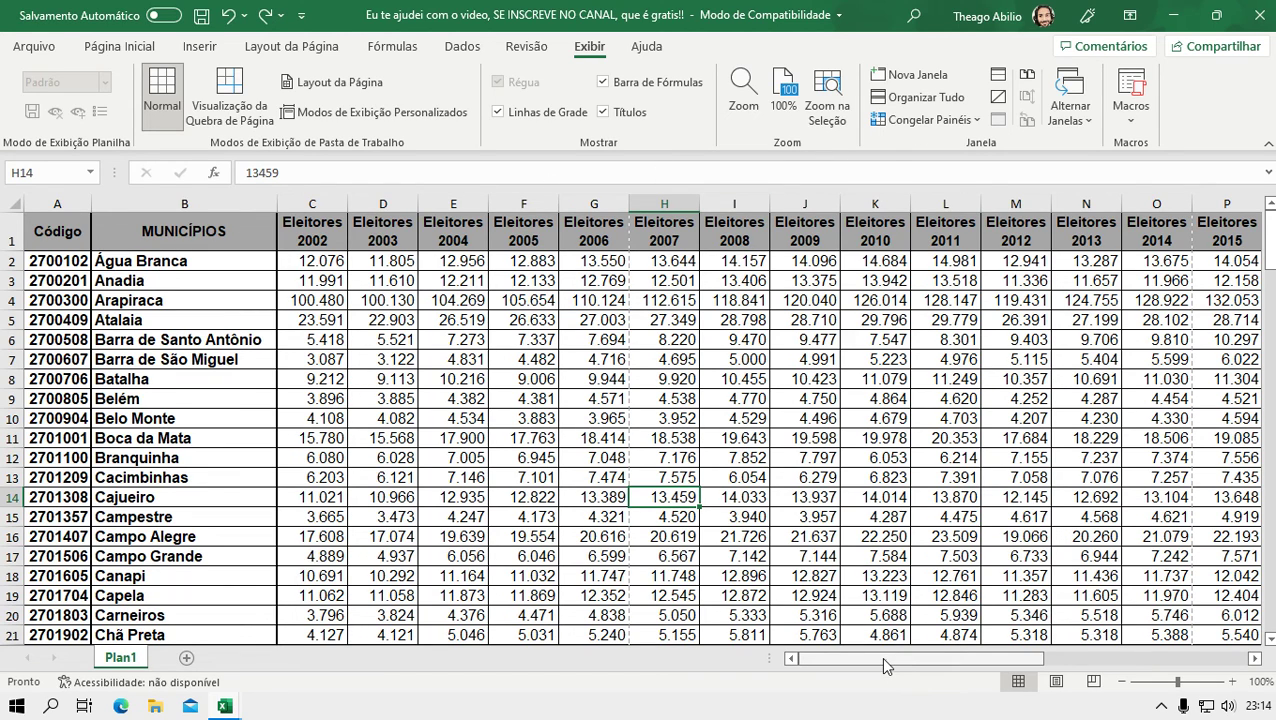
drag(884, 665, 884, 665)
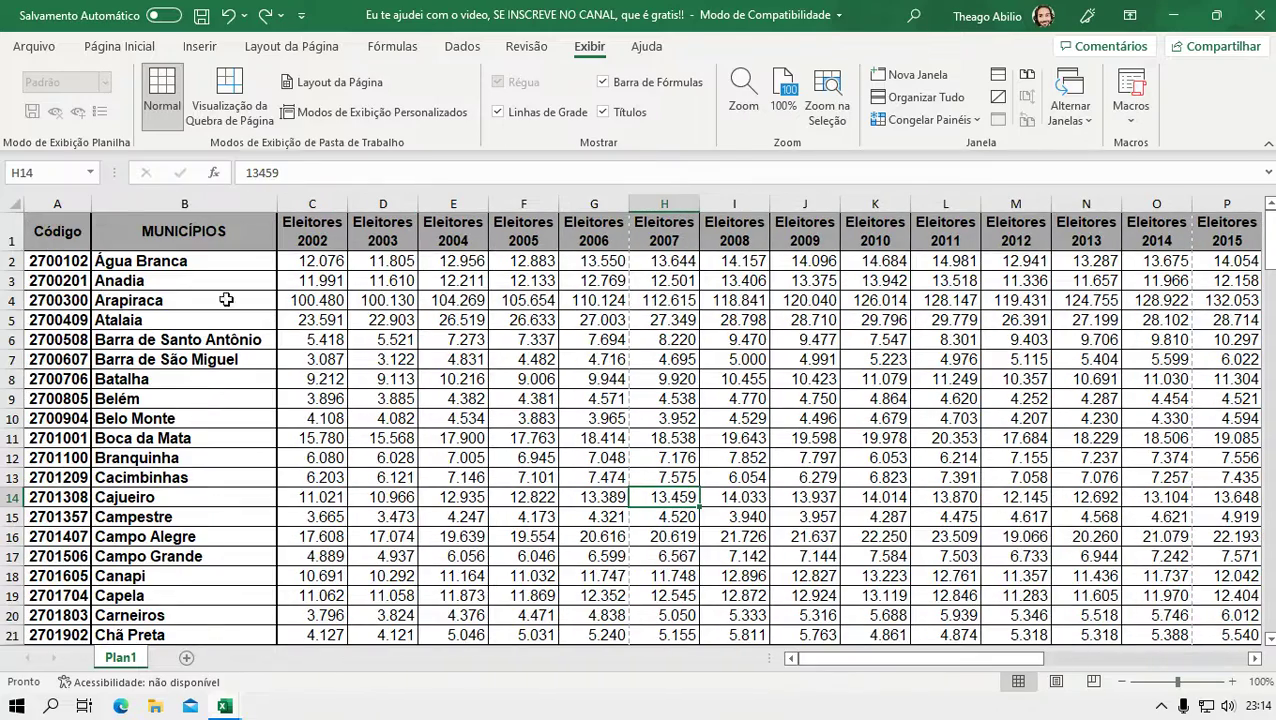
click(976, 121)
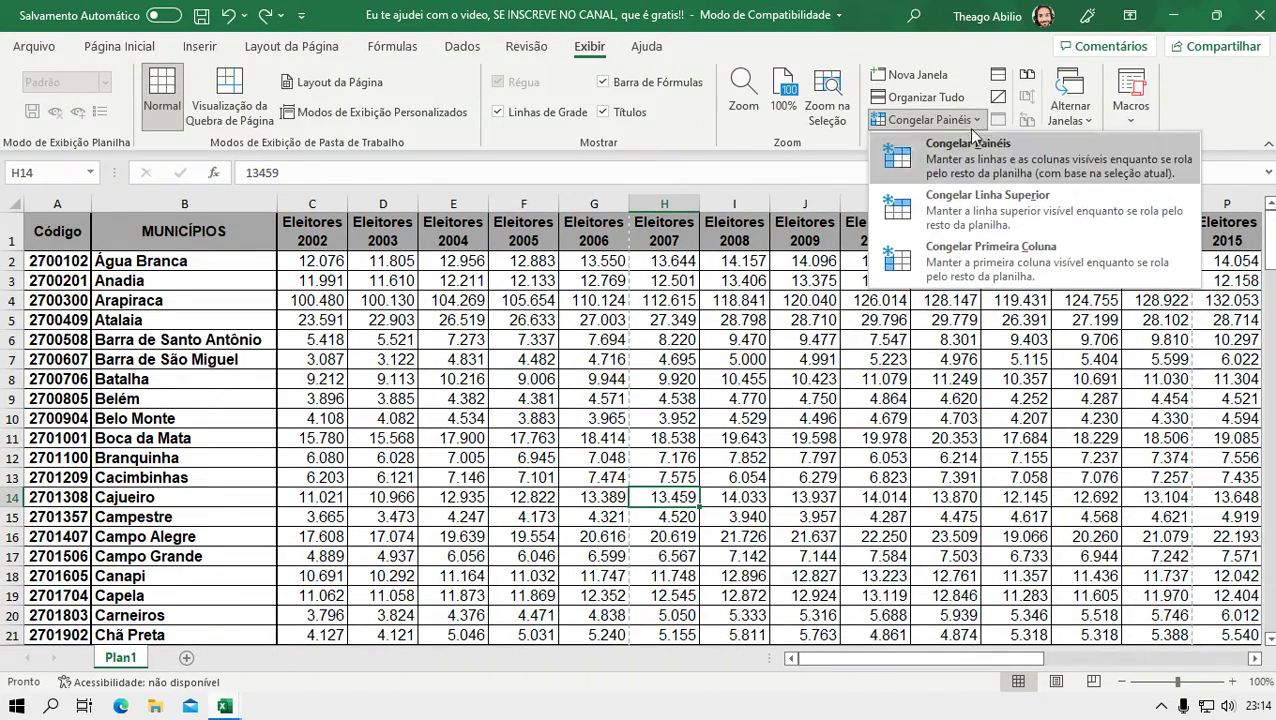
click(955, 259)
mouse_move(940, 665)
mouse_down()
mouse_move(950, 668)
mouse_move(885, 681)
mouse_move(1183, 670)
mouse_move(962, 668)
mouse_up()
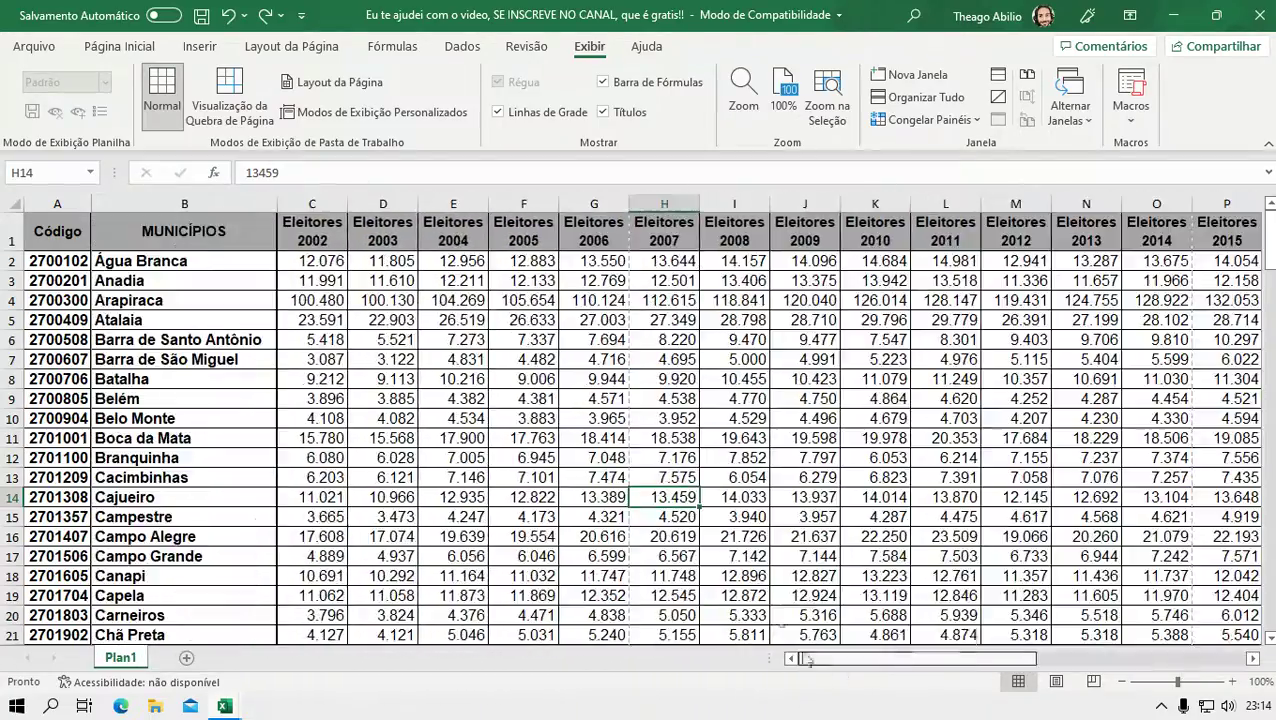
click(976, 122)
click(950, 162)
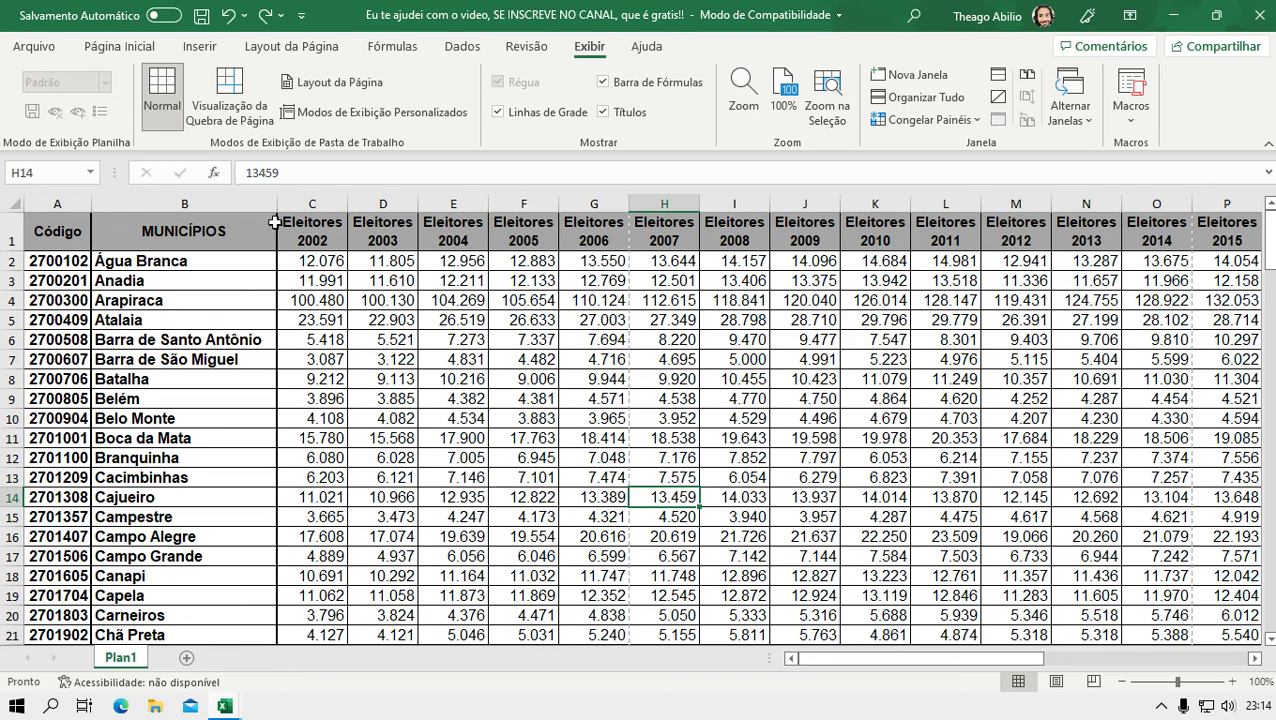
Step: Select column C and apply Congelar Painéis so Código and MUNICÍPIOS stay fixed
click(329, 202)
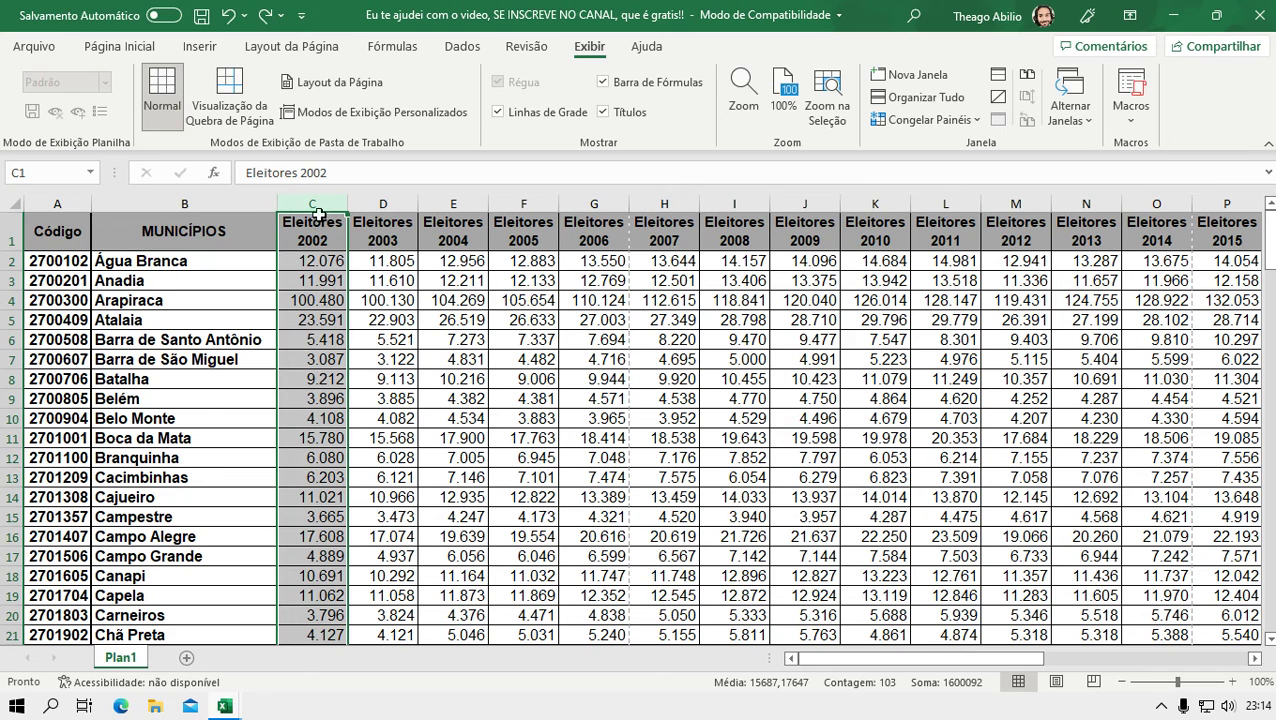
click(977, 122)
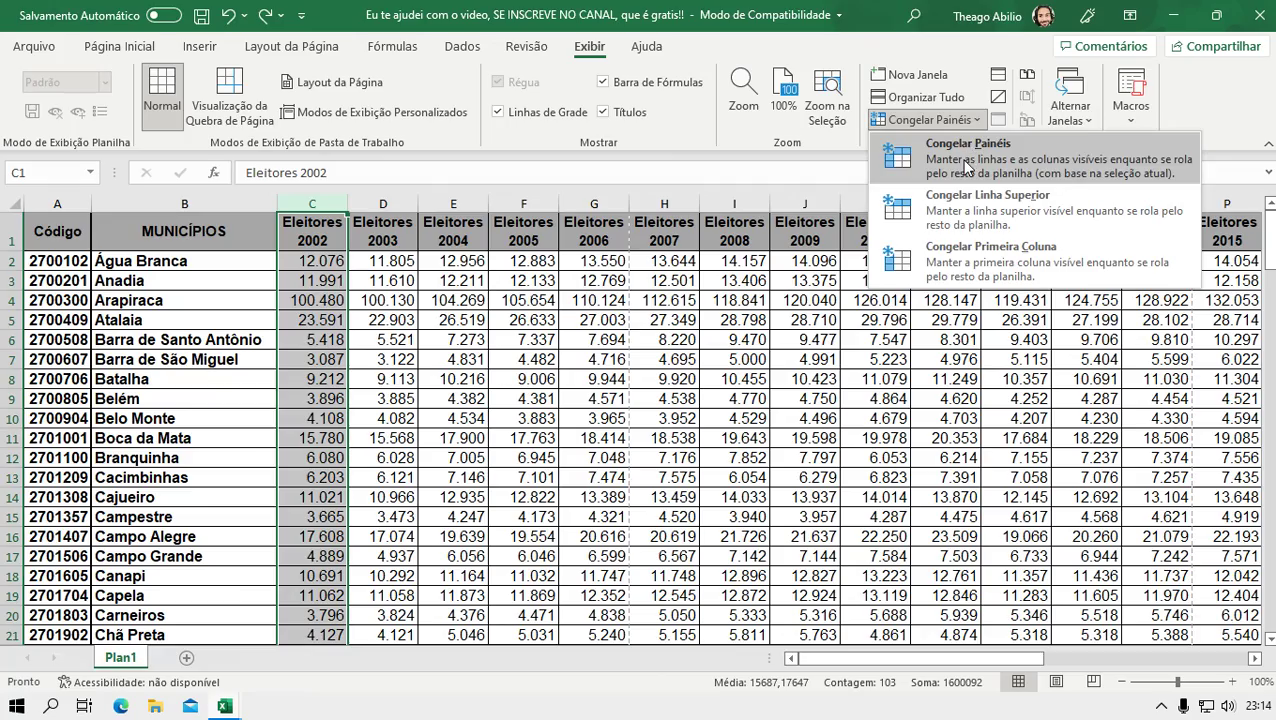
click(967, 160)
mouse_move(866, 665)
mouse_down()
mouse_move(1045, 665)
mouse_move(835, 667)
mouse_move(1155, 622)
mouse_up()
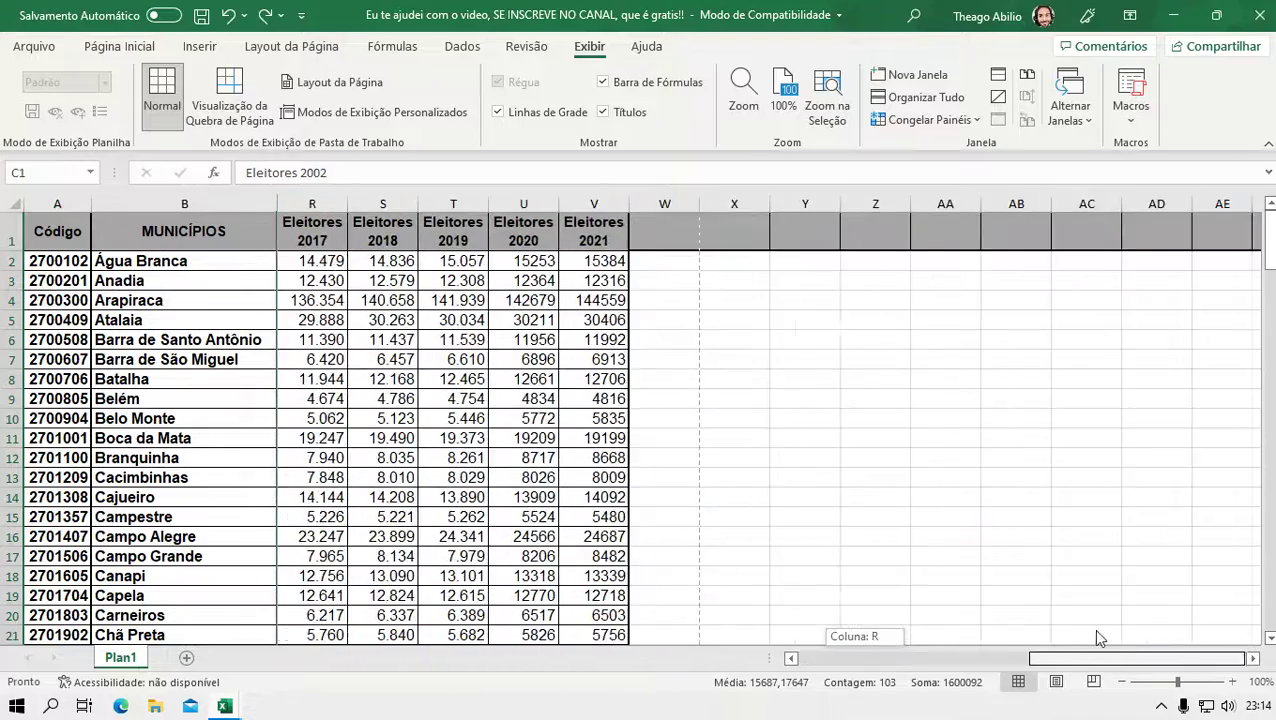
drag(790, 622, 600, 305)
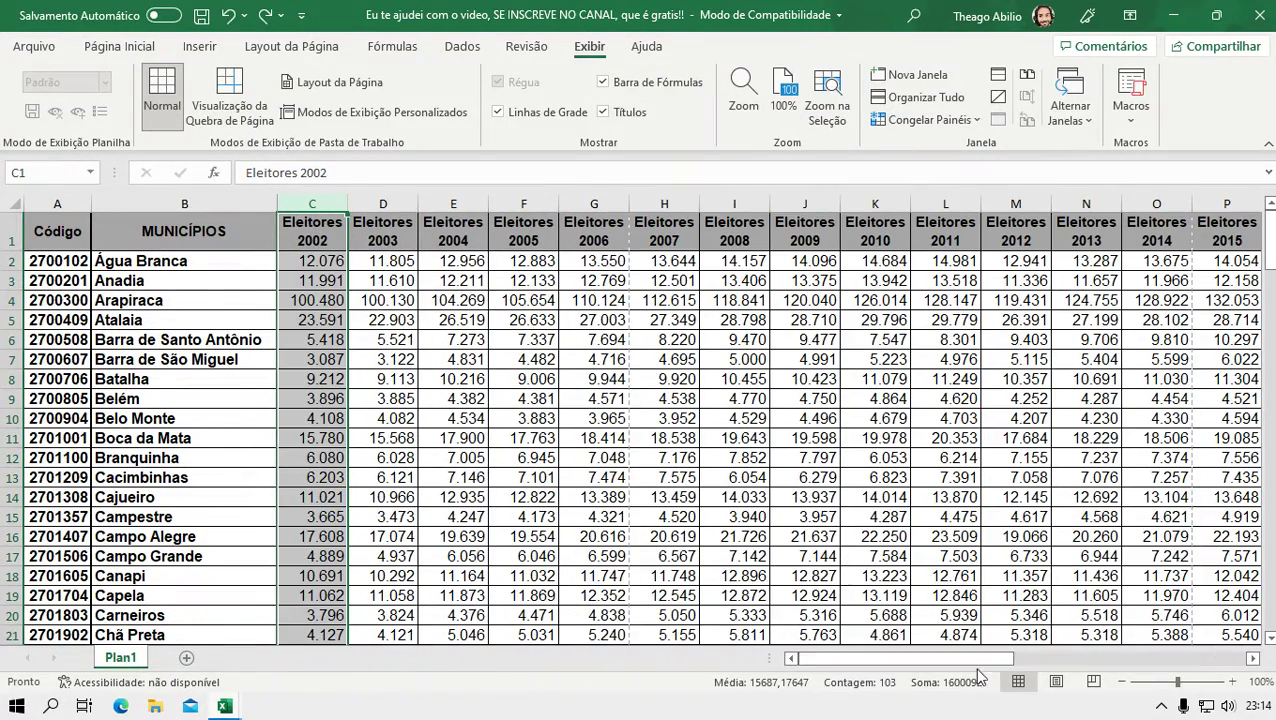
mouse_move(905, 658)
mouse_down()
mouse_move(885, 676)
mouse_move(1218, 652)
mouse_up()
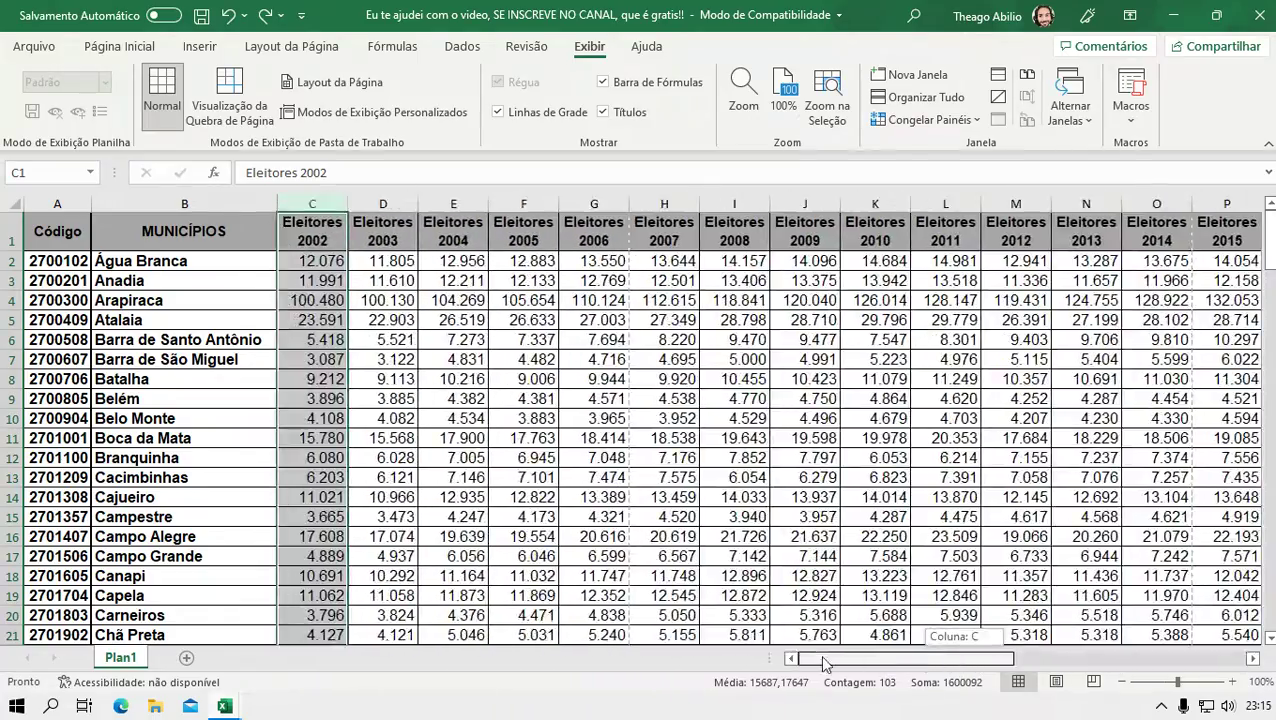
mouse_move(1218, 652)
mouse_down()
mouse_move(978, 652)
mouse_move(1138, 679)
mouse_move(991, 657)
mouse_move(1263, 620)
mouse_move(806, 636)
mouse_up()
click(600, 462)
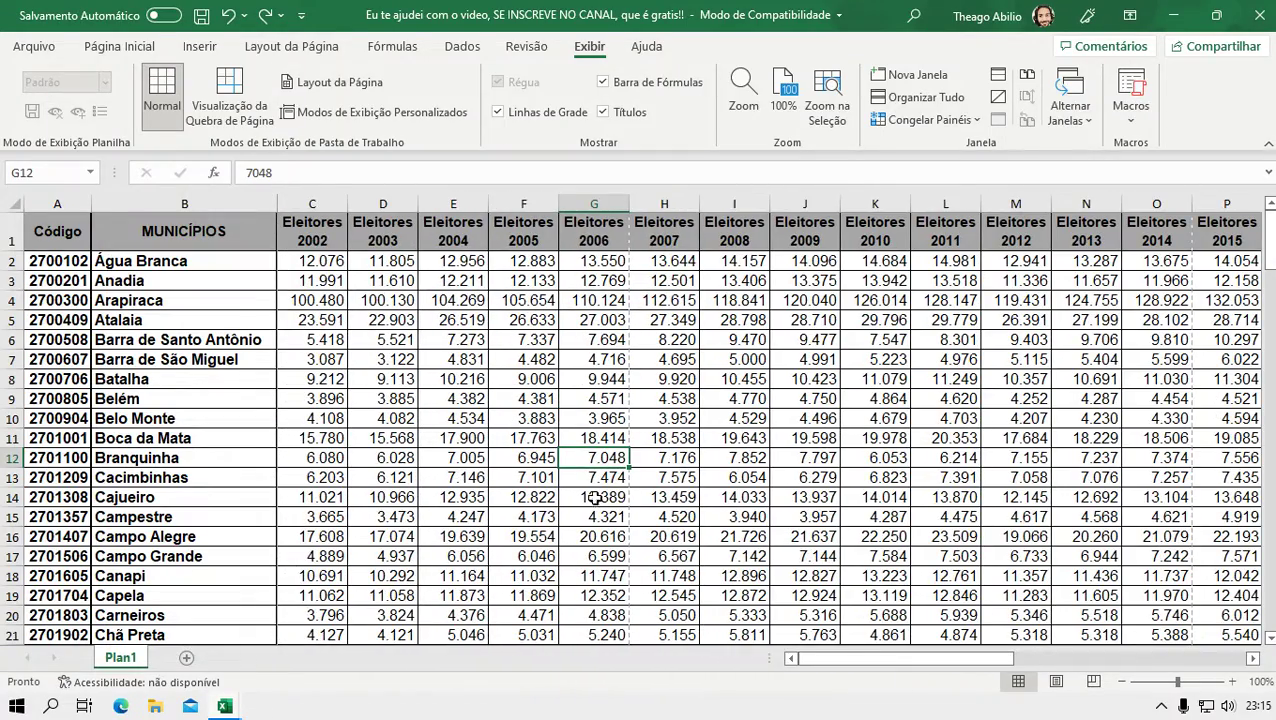